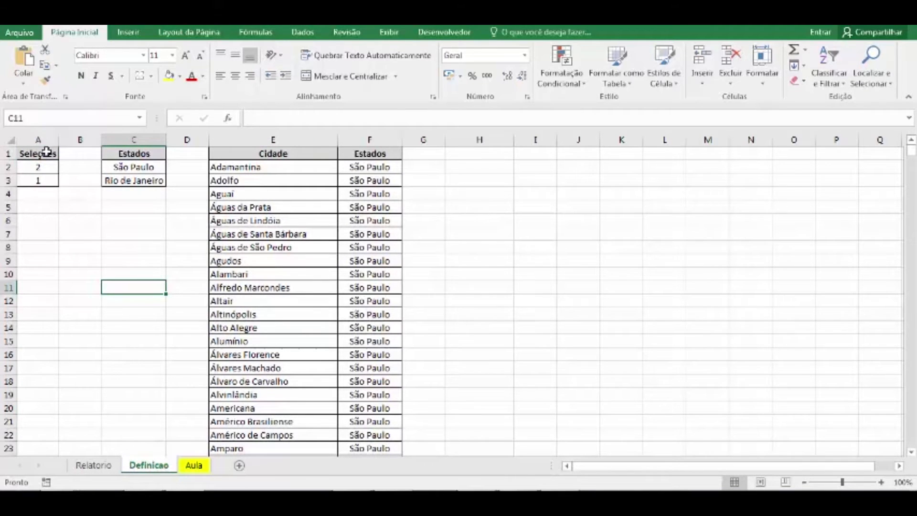
# Examine the Seleções, Estados and Cidade tables on the Definicao sheet.
pyautogui.moveTo(46, 152); pyautogui.dragTo(45, 179)
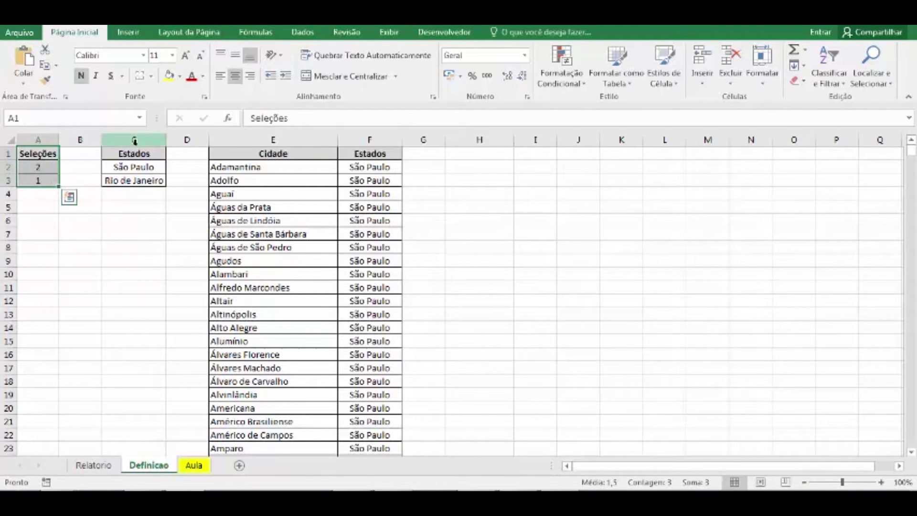
pyautogui.moveTo(134, 153); pyautogui.dragTo(134, 180)
pyautogui.moveTo(268, 153); pyautogui.dragTo(376, 321)
pyautogui.click(352, 234)
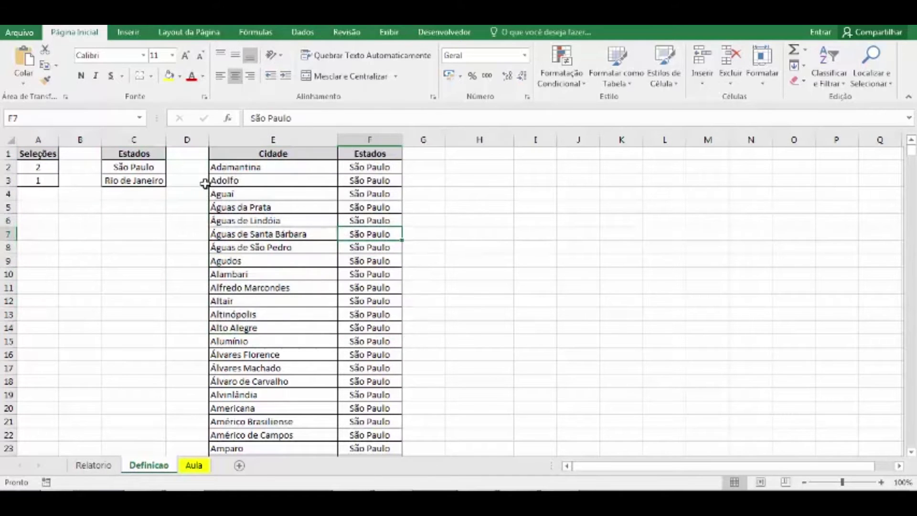
pyautogui.click(143, 167)
pyautogui.moveTo(240, 170); pyautogui.dragTo(245, 428)
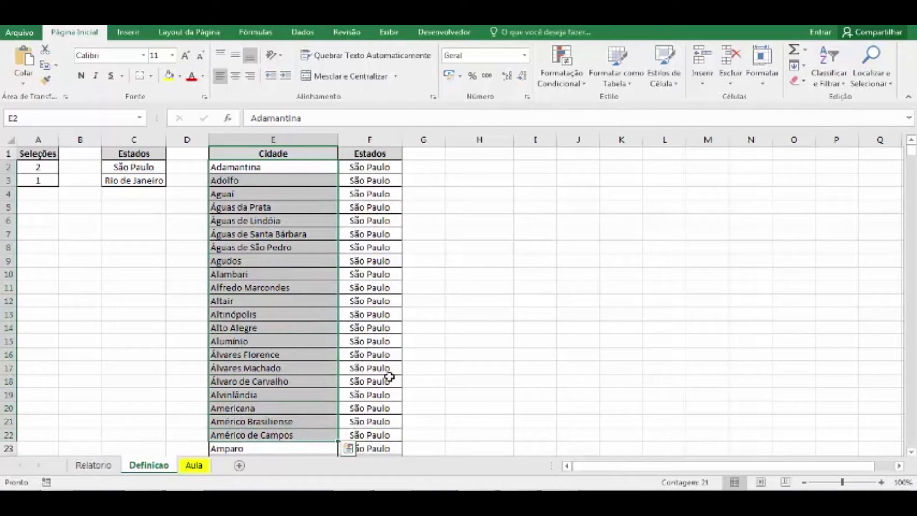
pyautogui.click(439, 154)
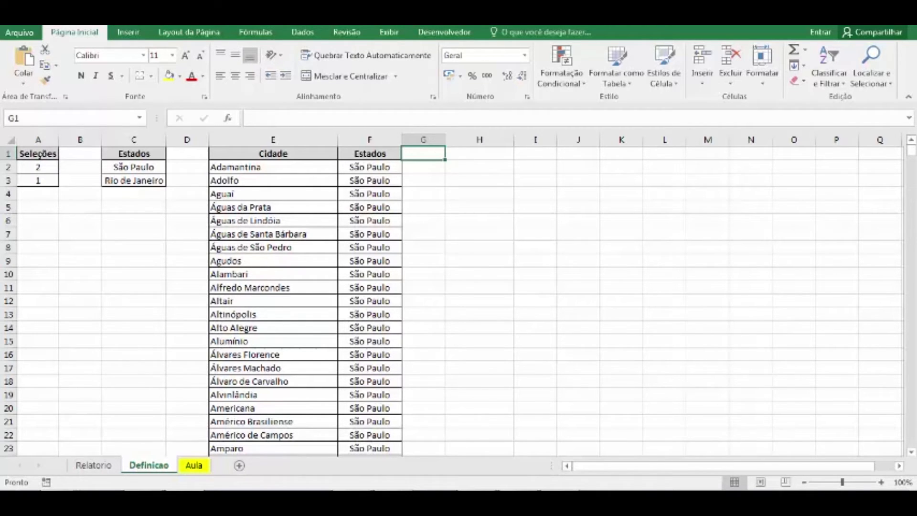
# Switch to the empty Aula sheet.
pyautogui.click(193, 465)
pyautogui.click(224, 184)
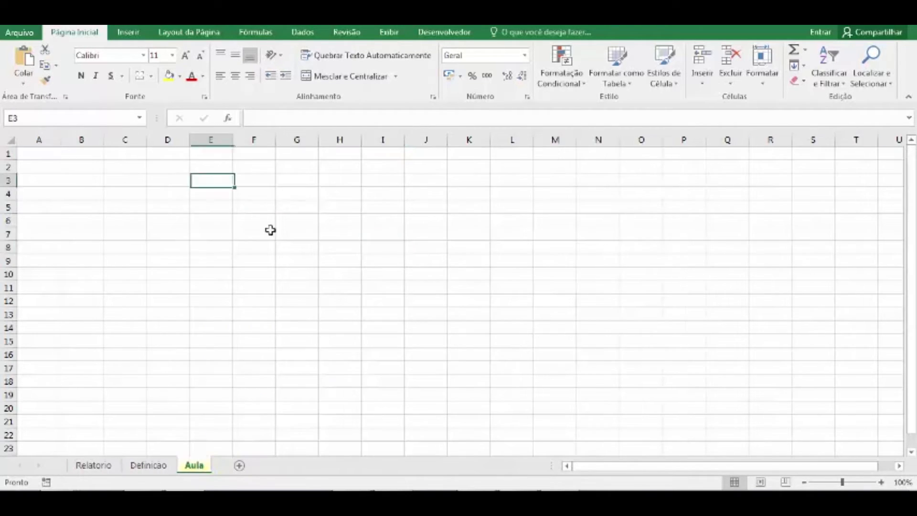
pyautogui.click(253, 196)
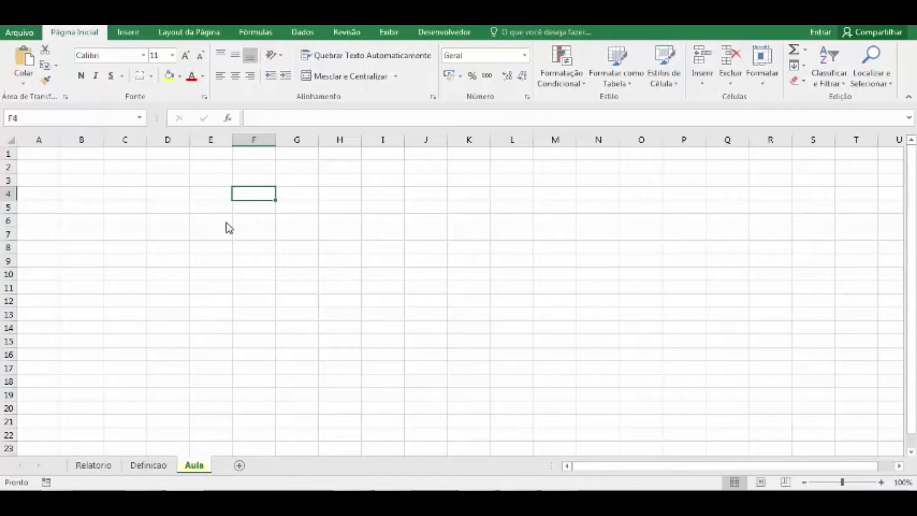
pyautogui.write('=cont.se')
pyautogui.press('Tab')
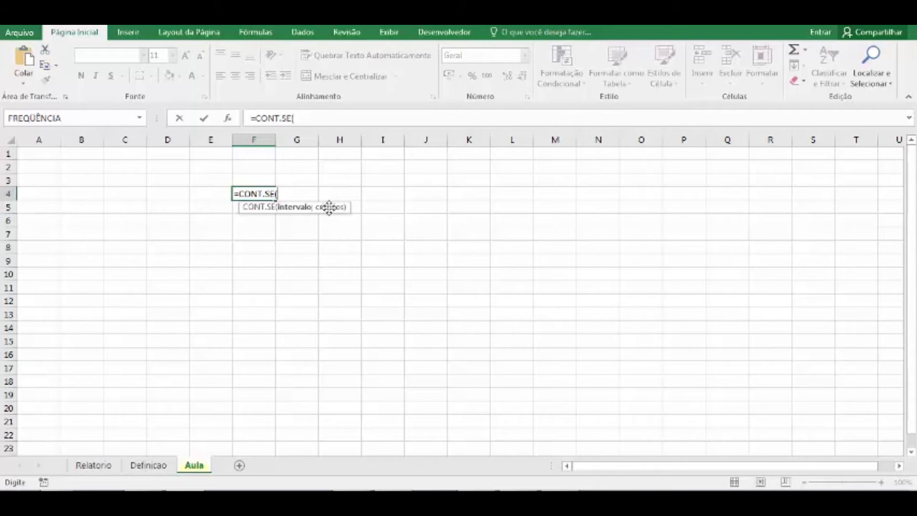
pyautogui.press('Escape')
# Enter the header "Lista de Nomes" in cell H4 of the Aula sheet.
pyautogui.click(351, 203)
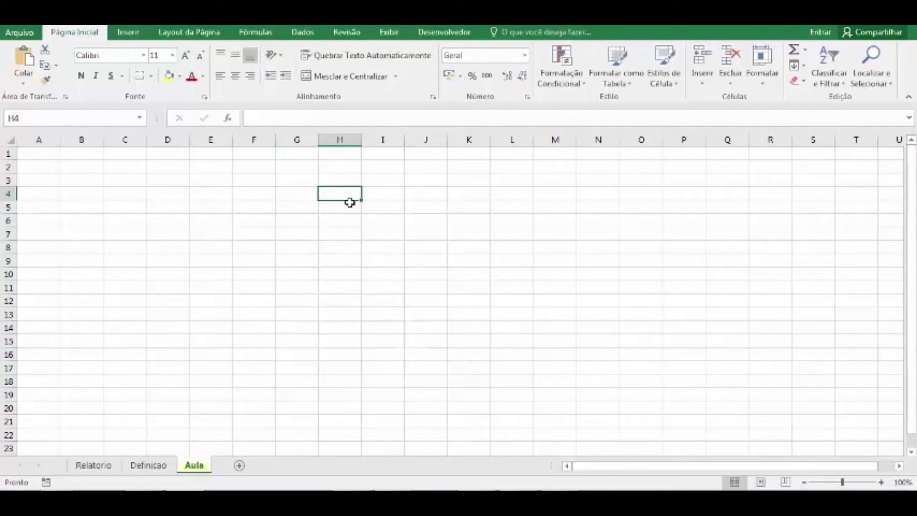
pyautogui.write('Lis')
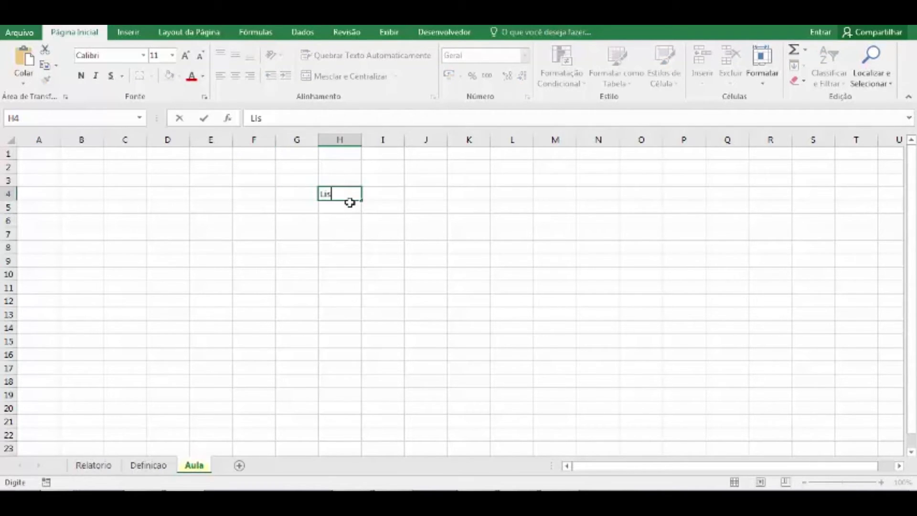
pyautogui.write('ta de Nomes')
pyautogui.press('Return')
# Enter four different first names below the header, one per cell in H5:H8.
pyautogui.write('Bruno')
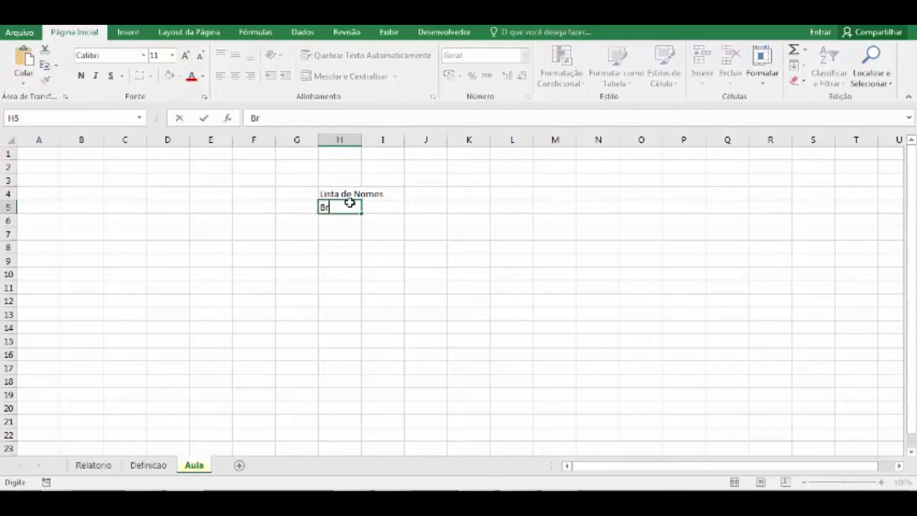
pyautogui.press('Return')
pyautogui.write('Pedro')
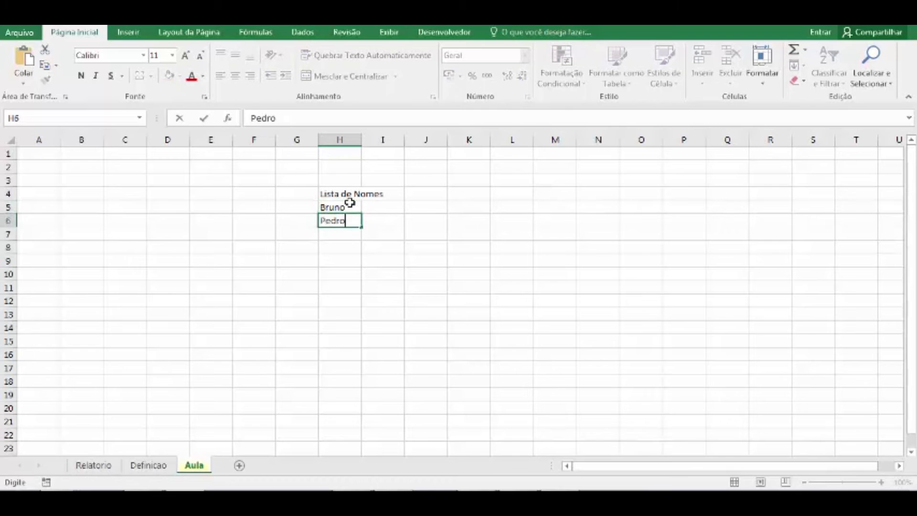
pyautogui.press('Return')
pyautogui.write('Jessica')
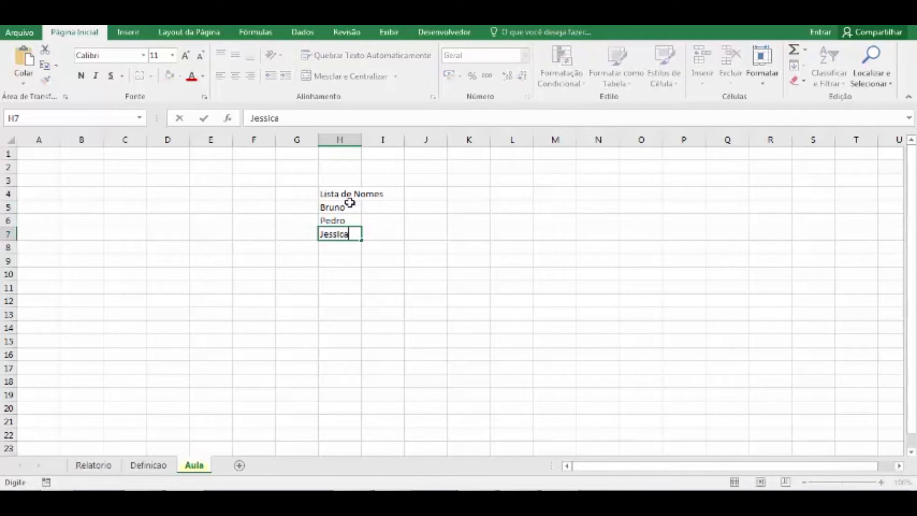
pyautogui.press('Return')
pyautogui.write('Roberta')
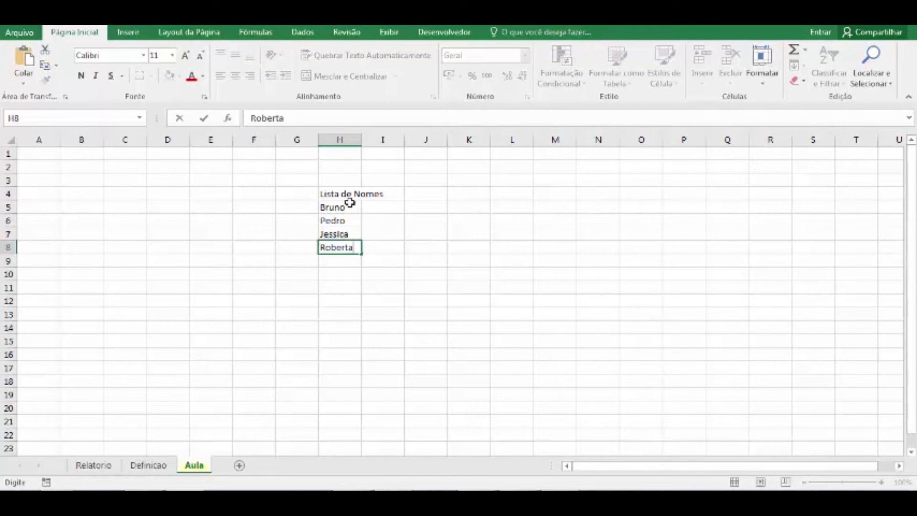
pyautogui.press('Return')
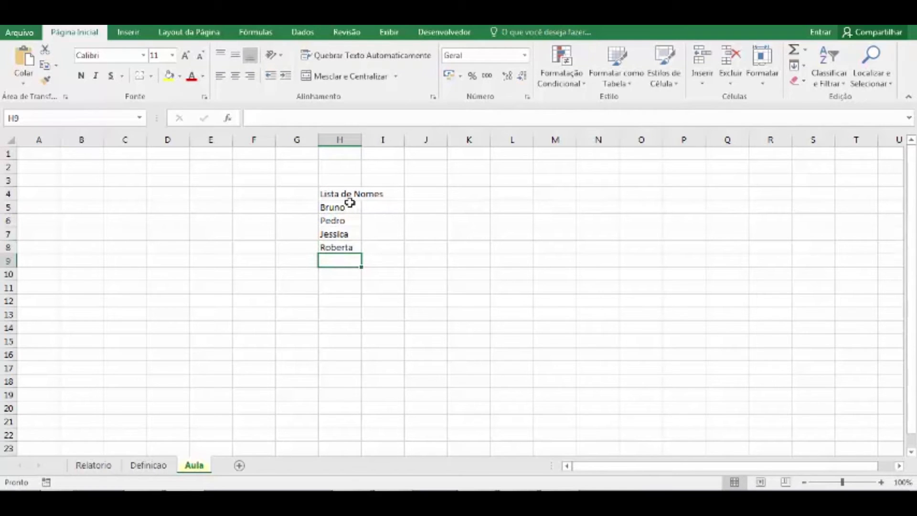
# Add a new first name in H9, then repeat the names from H5 and H7 in H10 and H11.
pyautogui.write('Luis')
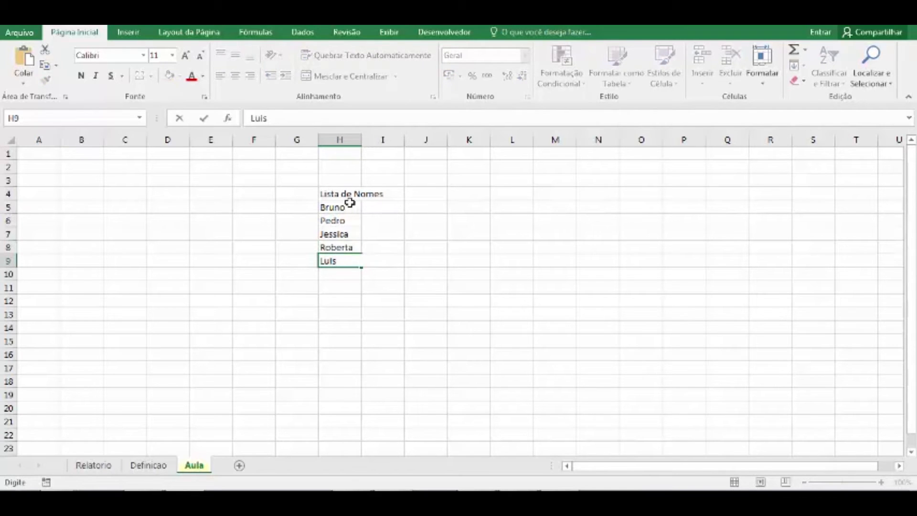
pyautogui.press('Return')
pyautogui.write('Bruno')
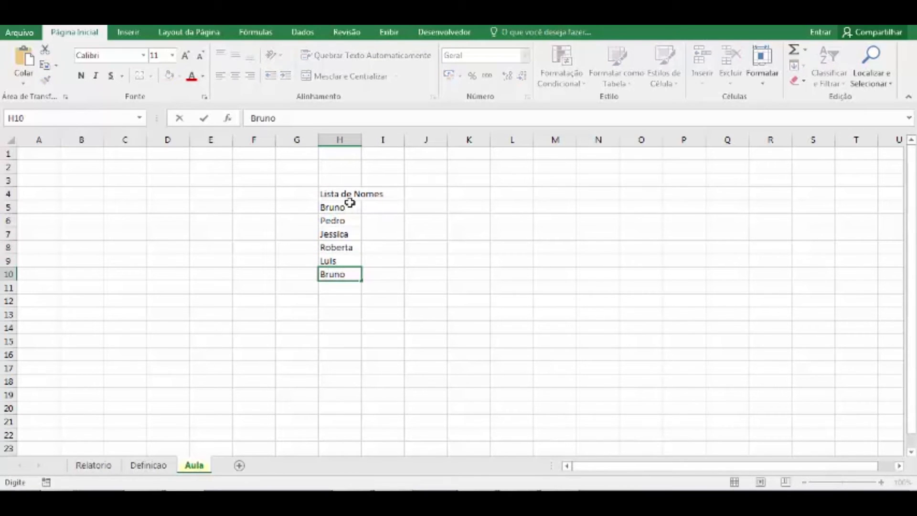
pyautogui.press('Return')
pyautogui.write('Jessica')
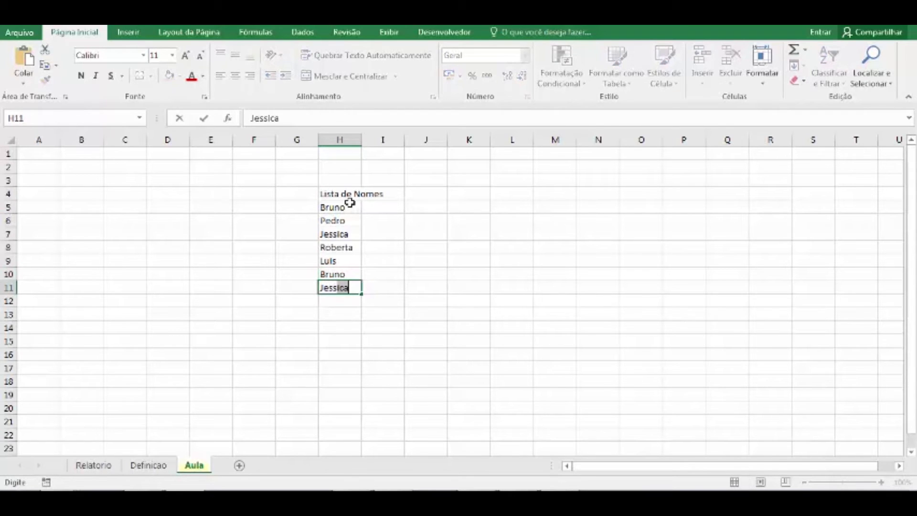
pyautogui.press('Return')
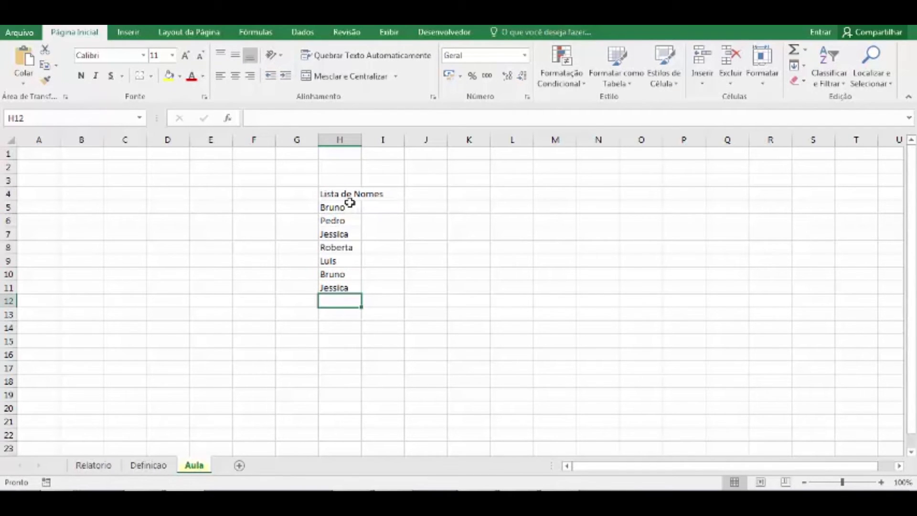
pyautogui.press('Return')
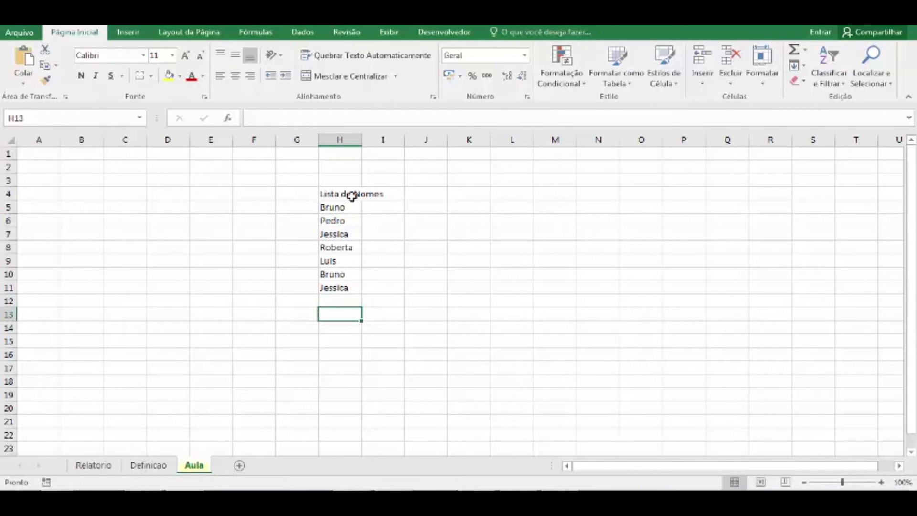
# Enter the first name from H5 in cell F12 as the search criterion.
pyautogui.click(352, 194)
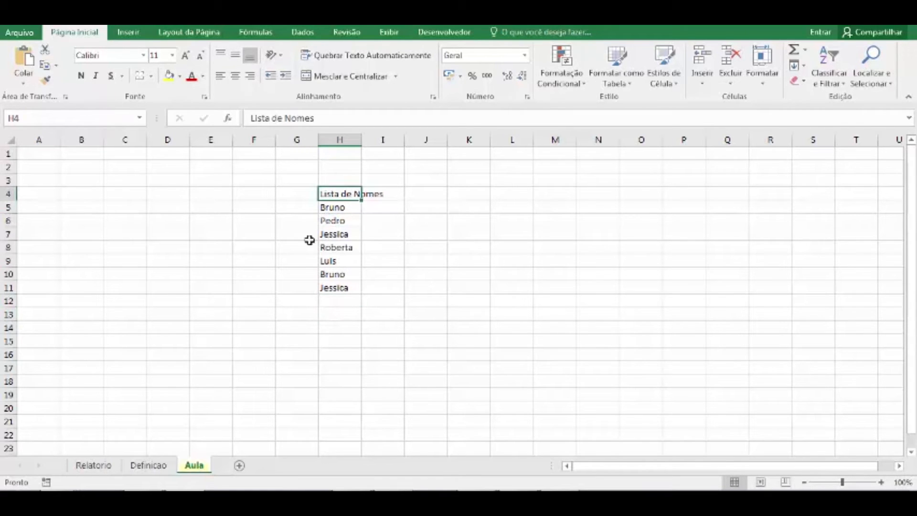
pyautogui.click(251, 298)
pyautogui.write('bru')
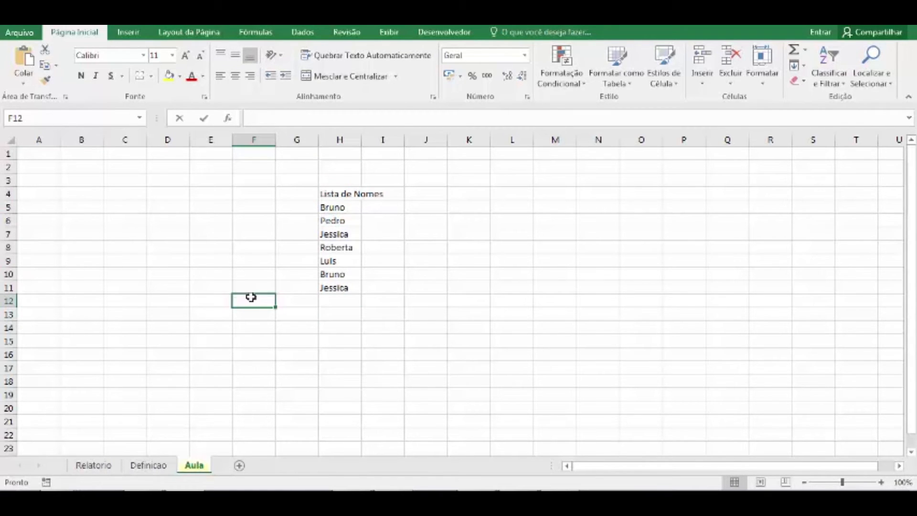
pyautogui.press('BackSpace')
pyautogui.press('BackSpace')
pyautogui.press('BackSpace')
pyautogui.write('Bruno')
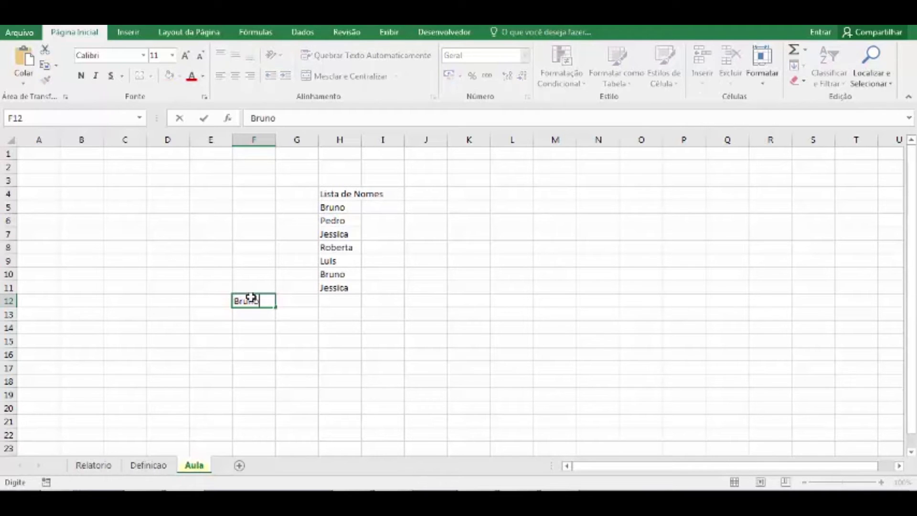
pyautogui.press('Return')
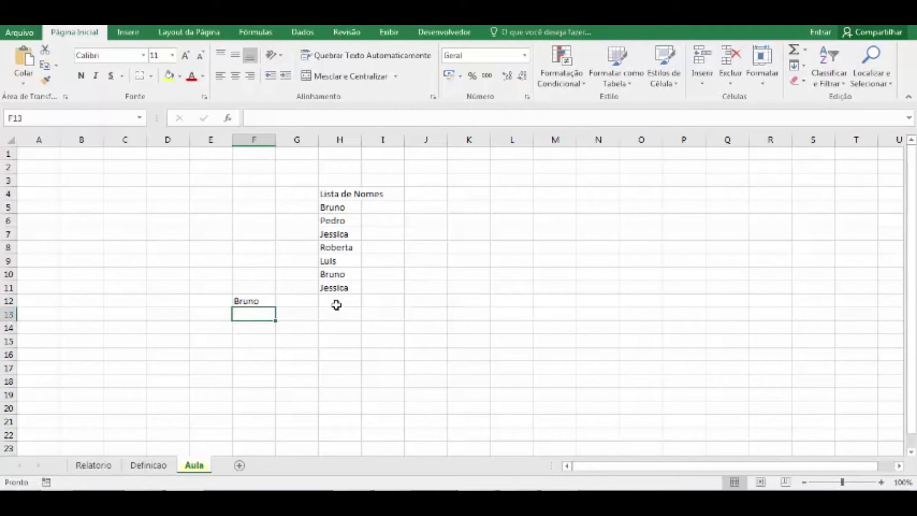
# Count the F12 name's occurrences in the list with =CONT.SE(H5:H11;F12) in cell H12.
pyautogui.click(337, 304)
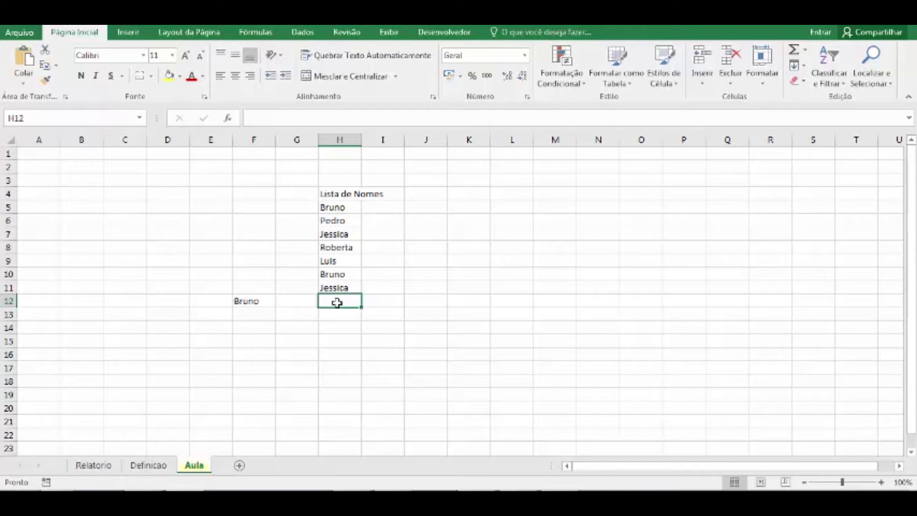
pyautogui.write('=cont')
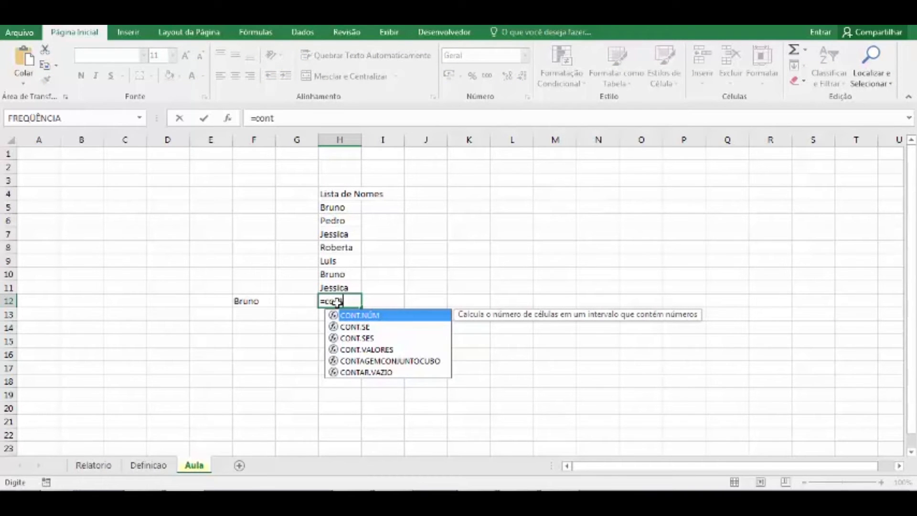
pyautogui.write('.se')
pyautogui.press('Tab')
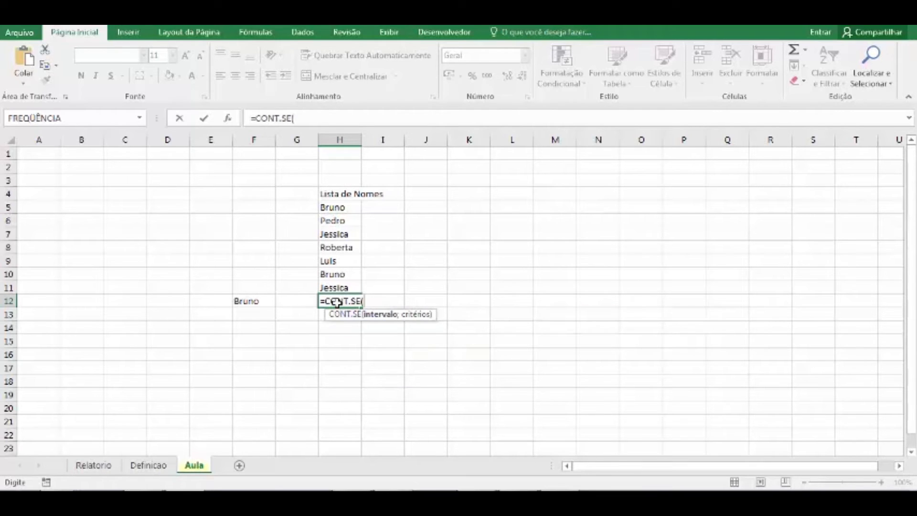
pyautogui.moveTo(354, 207); pyautogui.dragTo(355, 286)
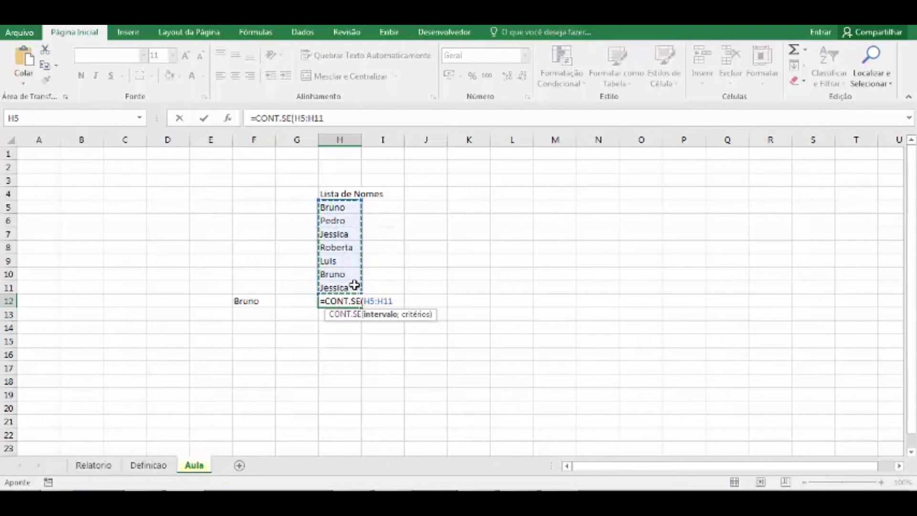
pyautogui.write(';')
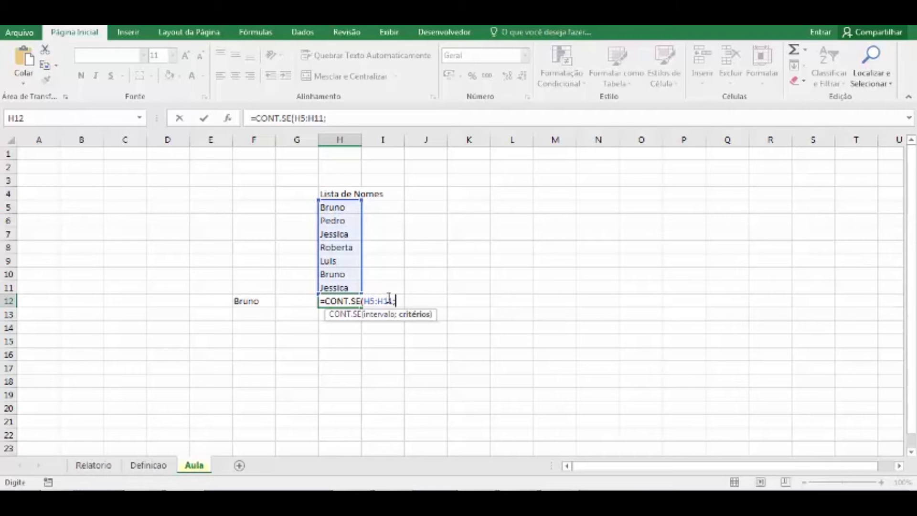
pyautogui.click(260, 301)
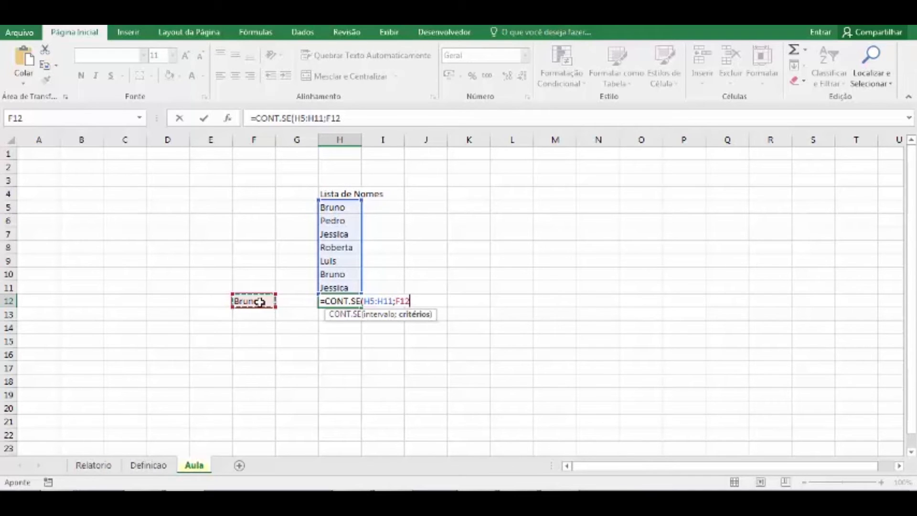
pyautogui.press('Return')
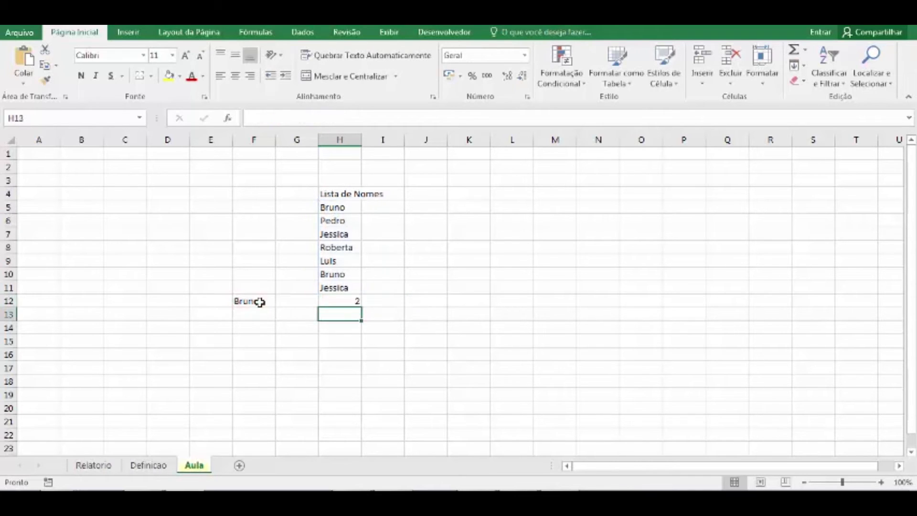
# Check the count in H12 against the matching list entries and replace the F12 criterion with the first name from H7.
pyautogui.click(334, 298)
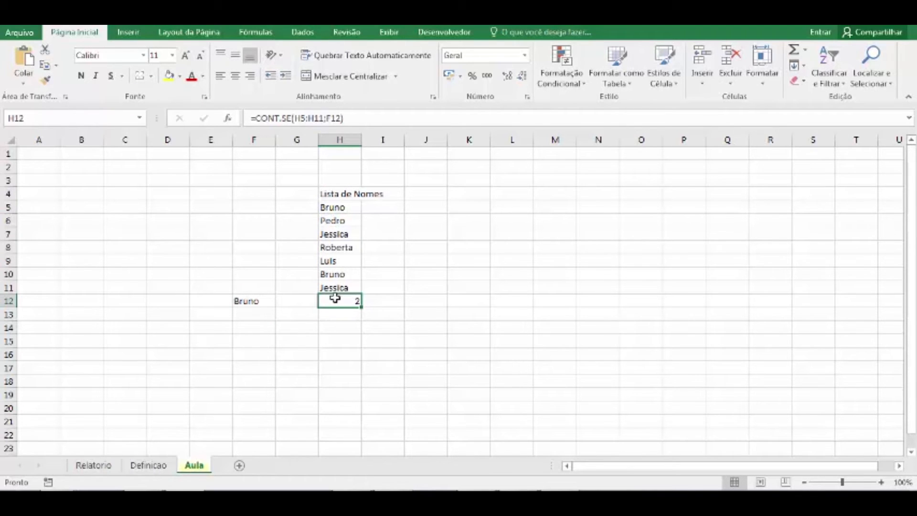
pyautogui.click(343, 207)
pyautogui.click(338, 275)
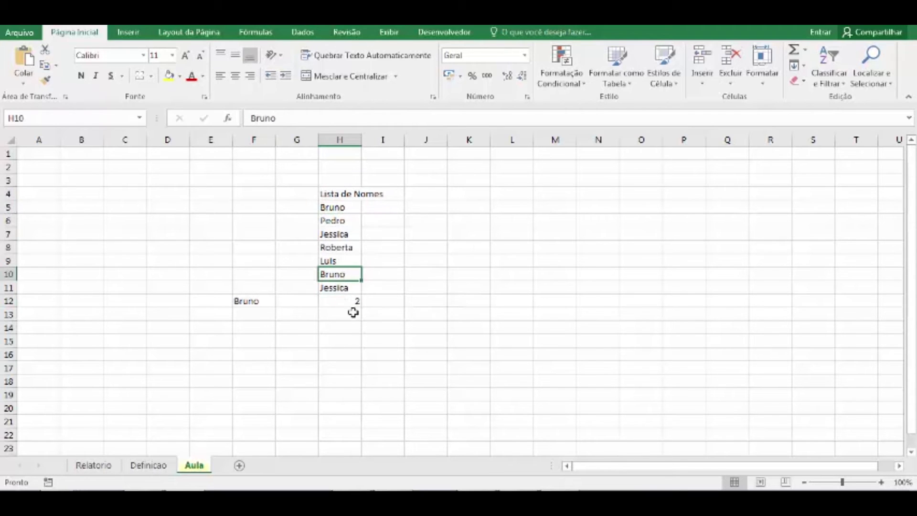
pyautogui.click(260, 301)
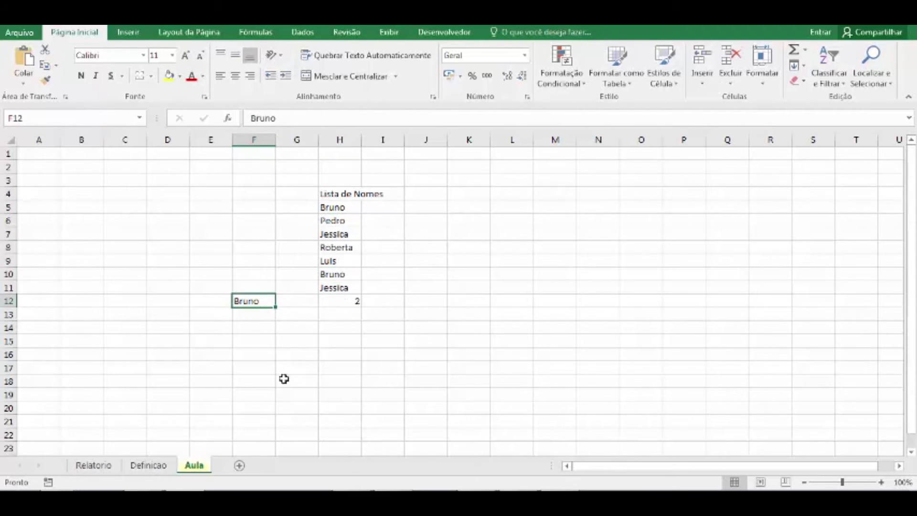
pyautogui.write('Jessica')
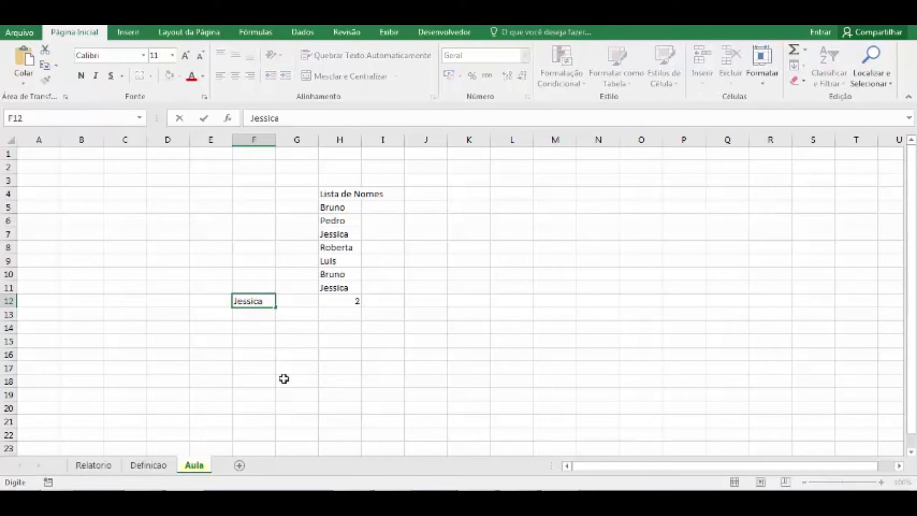
pyautogui.press('Return')
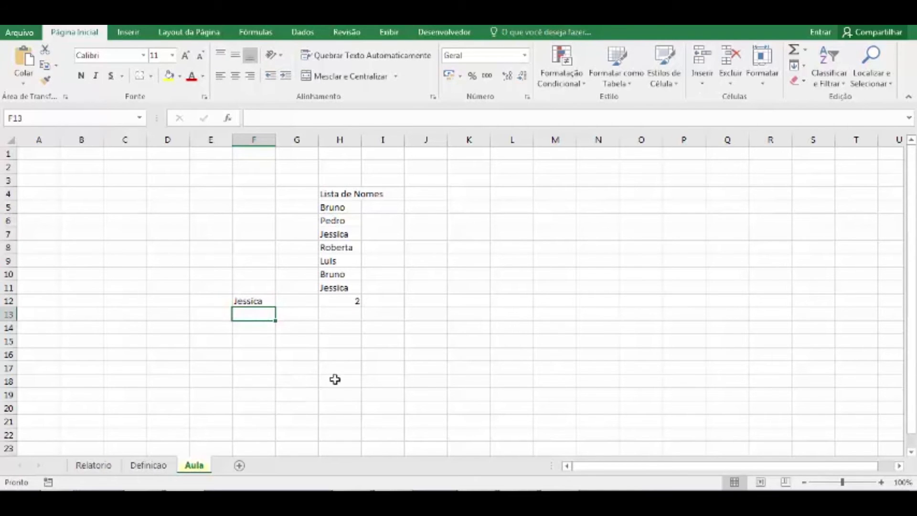
# Replace the F12 criterion with the first name from H9 and check the count in H12 against the list.
pyautogui.click(352, 304)
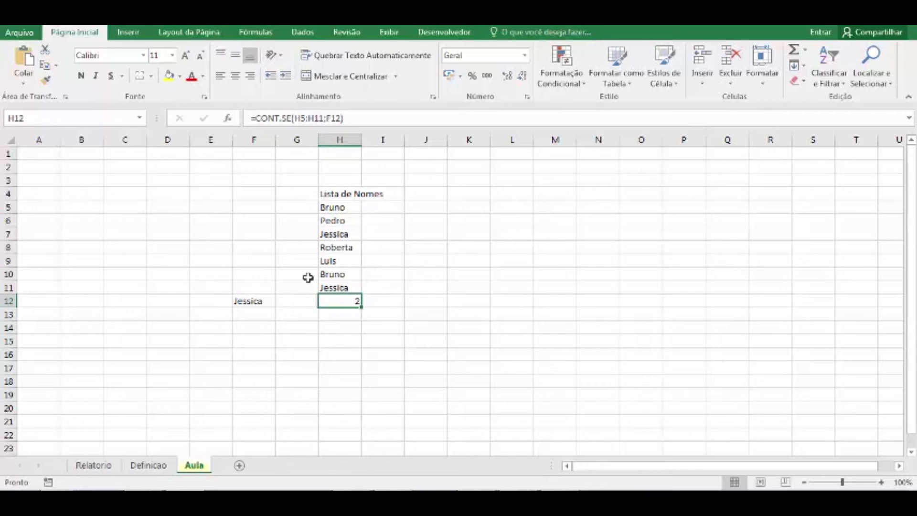
pyautogui.click(252, 301)
pyautogui.write('Luis')
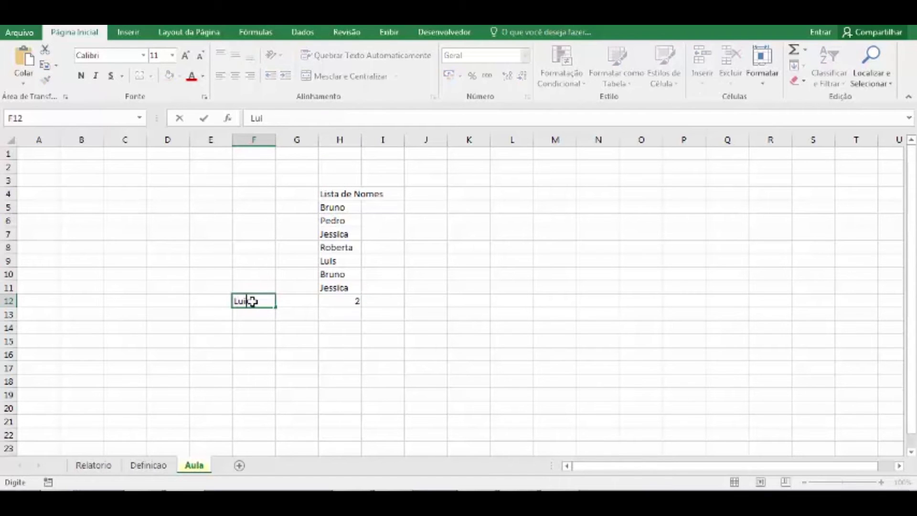
pyautogui.press('Return')
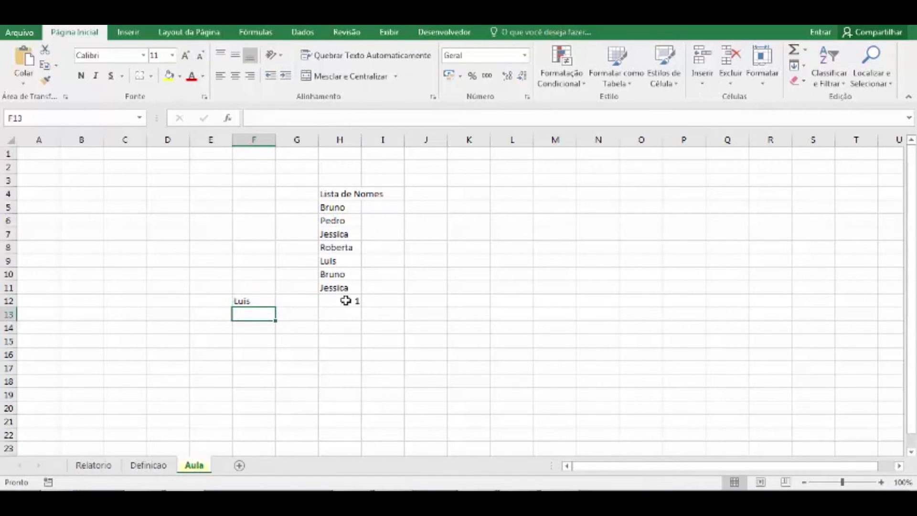
pyautogui.click(347, 301)
pyautogui.moveTo(343, 206); pyautogui.dragTo(340, 287)
pyautogui.click(340, 260)
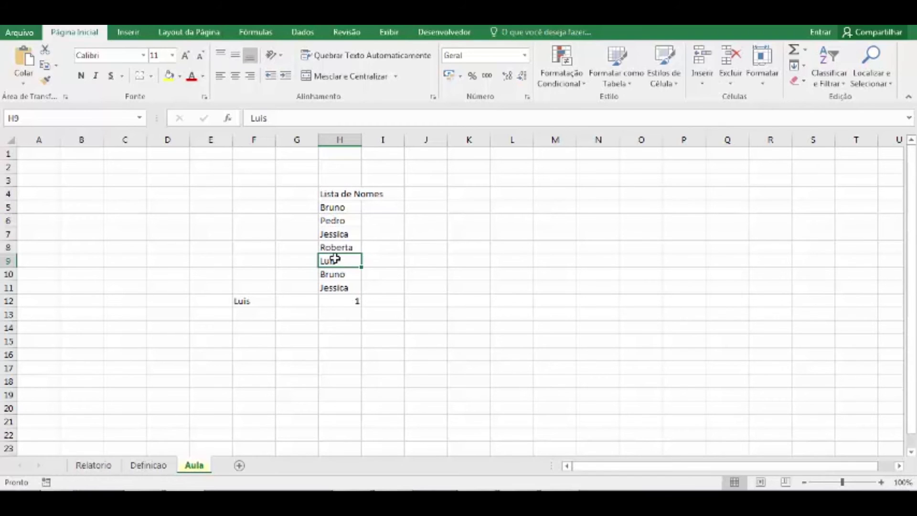
# Clear the CONT.SE formula from cell H12.
pyautogui.press('Down')
pyautogui.press('Down')
pyautogui.press('Down')
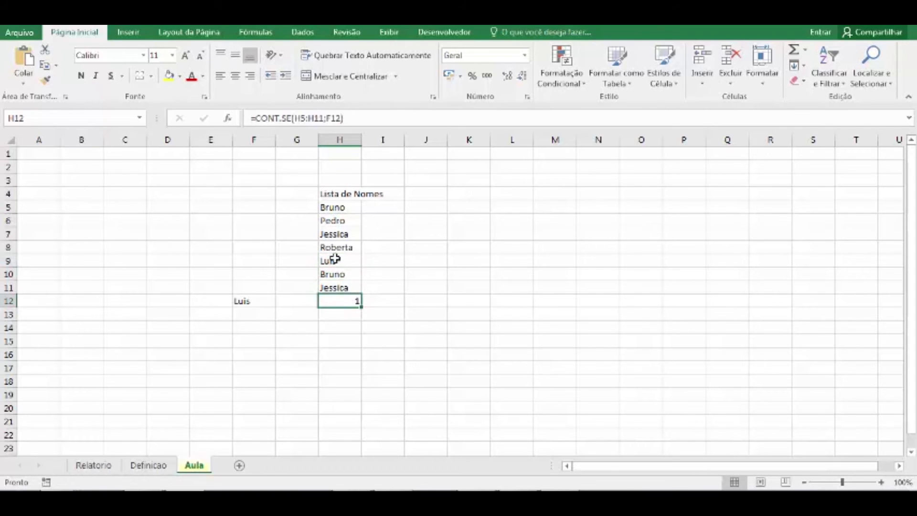
pyautogui.press('Delete')
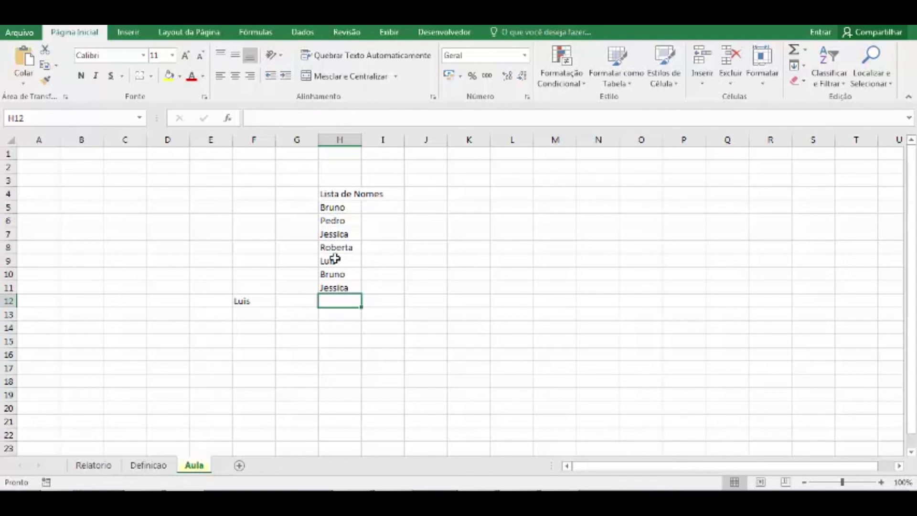
# Find the F12 name's position in the list with the exact-match formula =CORRESP(F12;H5:H11;0) in cell H12.
pyautogui.write('=corr')
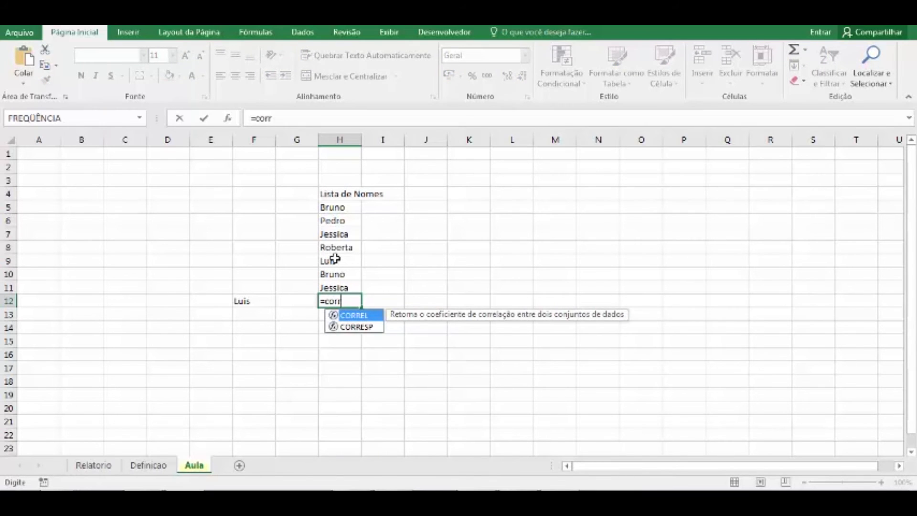
pyautogui.press('Down')
pyautogui.press('Tab')
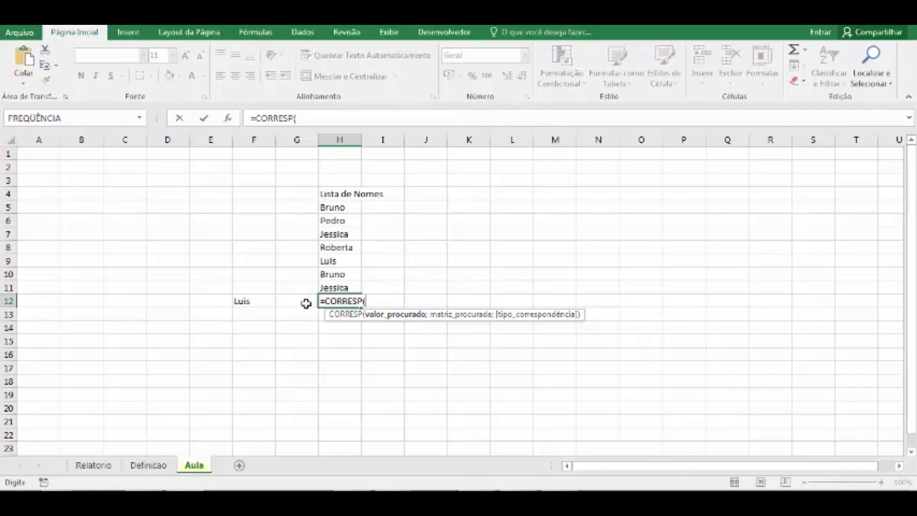
pyautogui.click(264, 301)
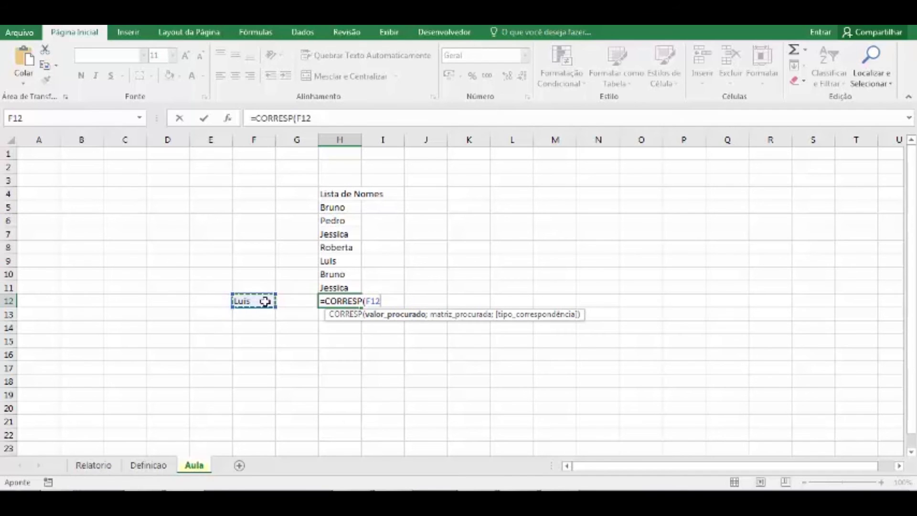
pyautogui.write(';')
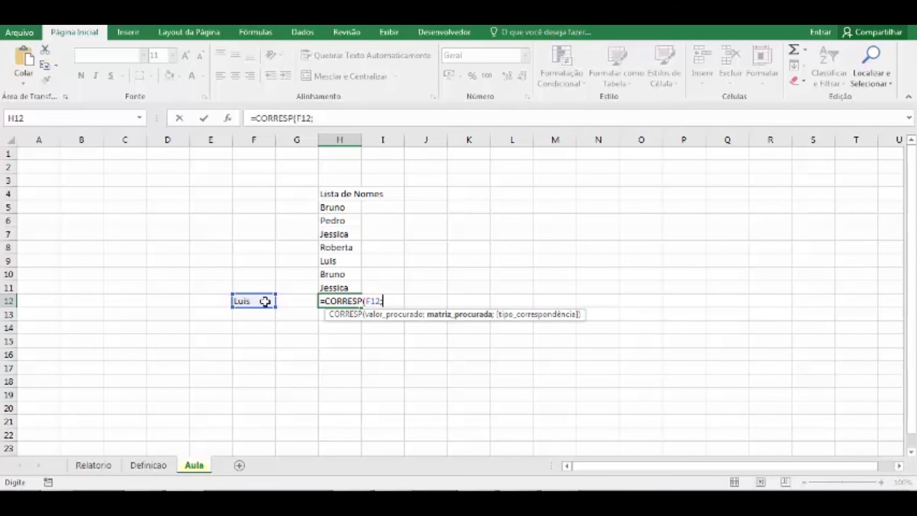
pyautogui.moveTo(348, 206); pyautogui.dragTo(335, 287)
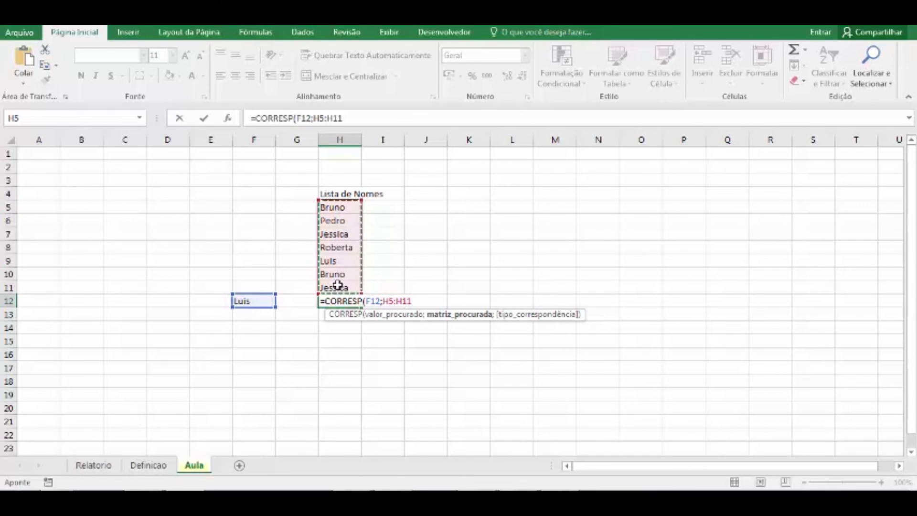
pyautogui.write(';')
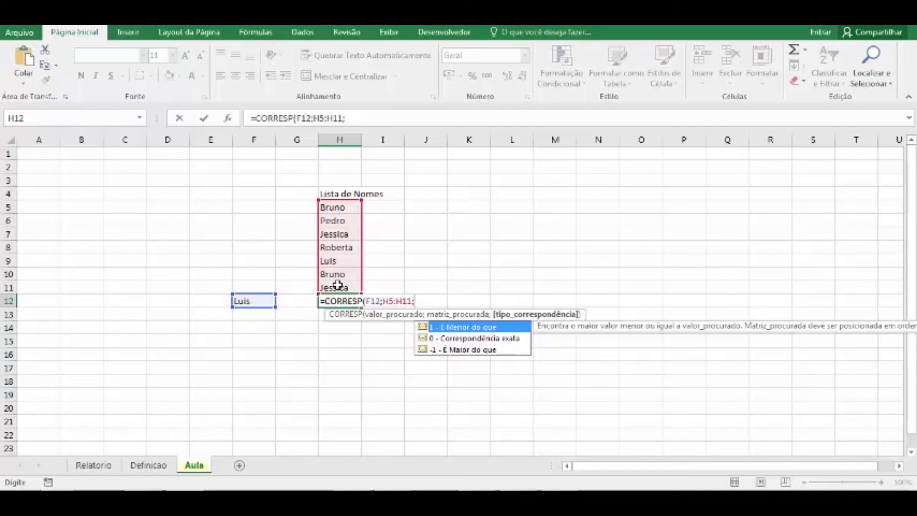
pyautogui.press('Down')
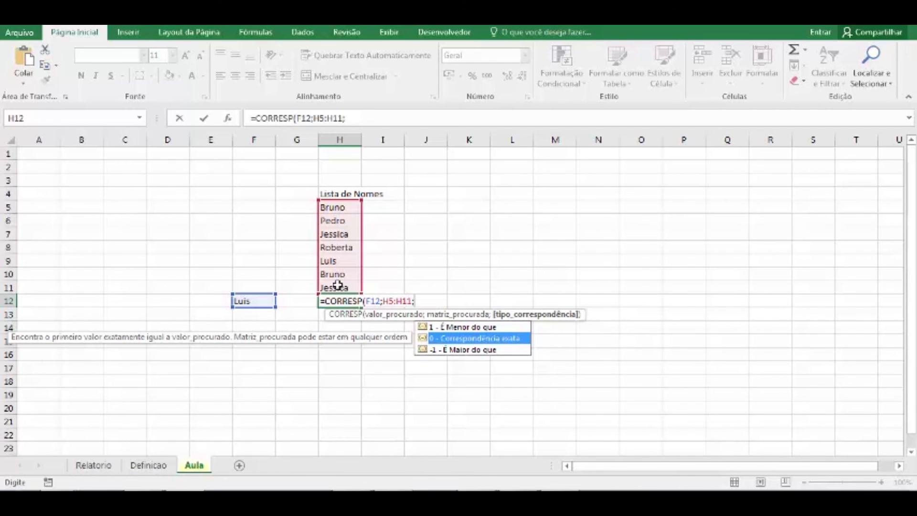
pyautogui.write('0')
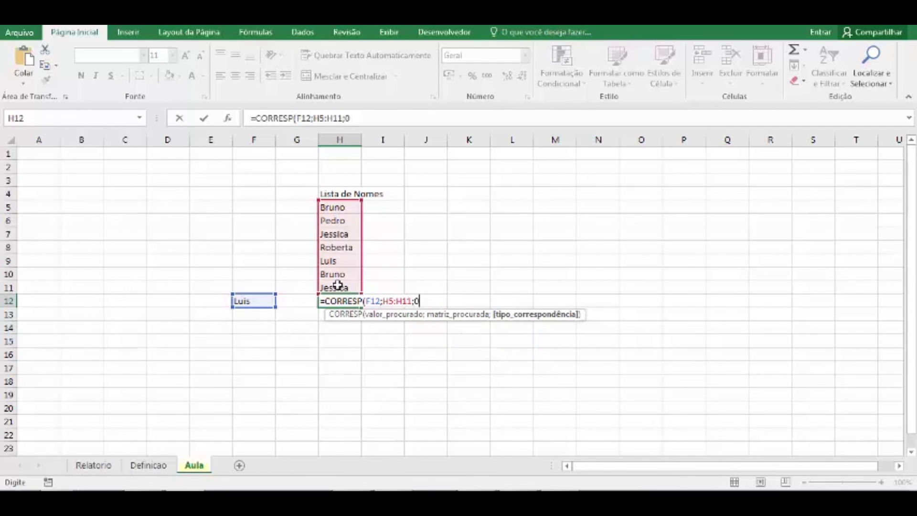
pyautogui.write(')')
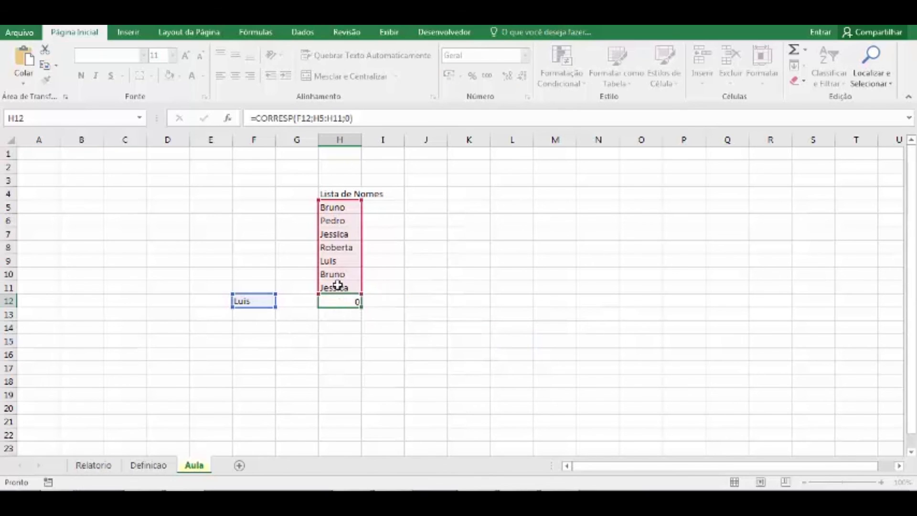
pyautogui.press('Return')
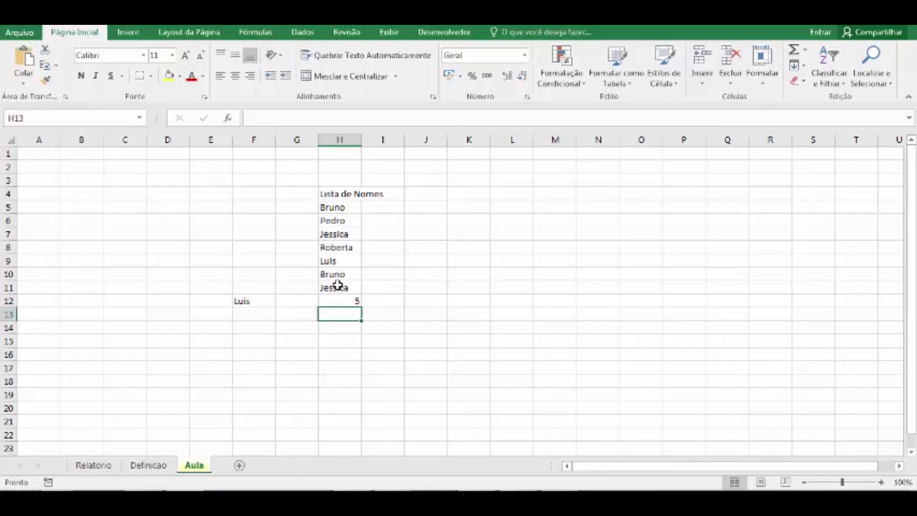
# Check the CORRESP result in H12 by going through the list entries one by one from H5 to H9.
pyautogui.click(341, 302)
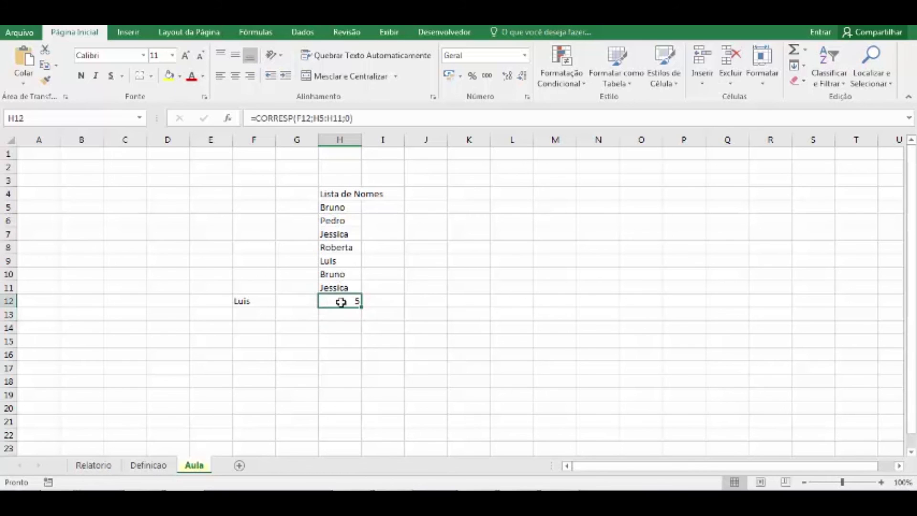
pyautogui.click(255, 301)
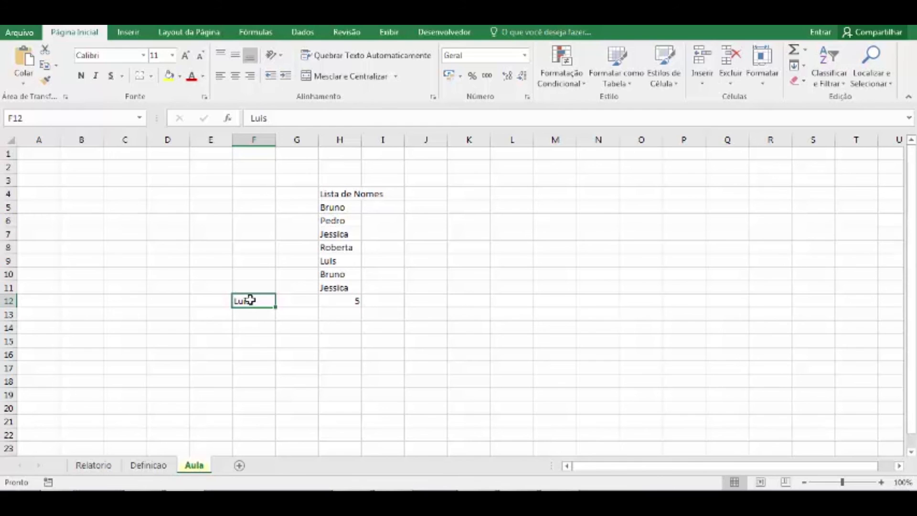
pyautogui.click(348, 208)
pyautogui.click(347, 221)
pyautogui.click(348, 234)
pyautogui.click(346, 248)
pyautogui.click(347, 262)
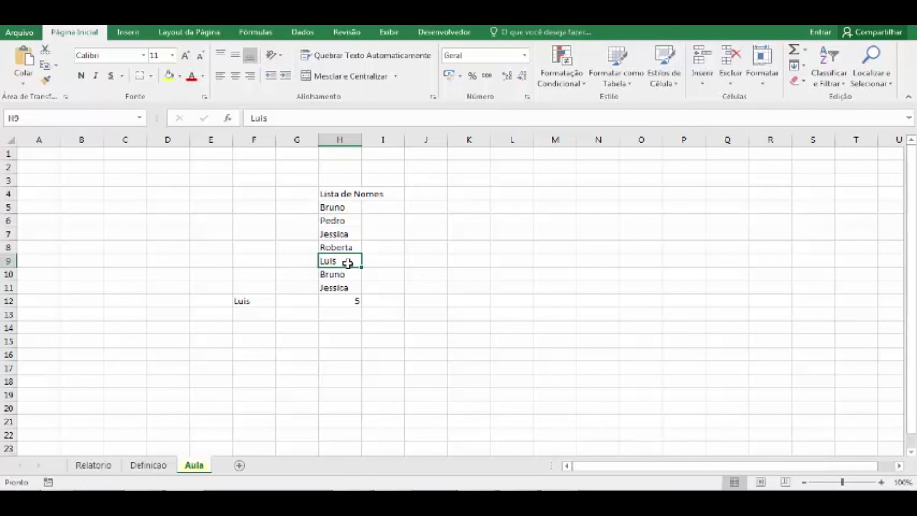
# Replace the F12 search name with the first name from H5 and compare the H12 position with entries H5 and H10.
pyautogui.click(260, 300)
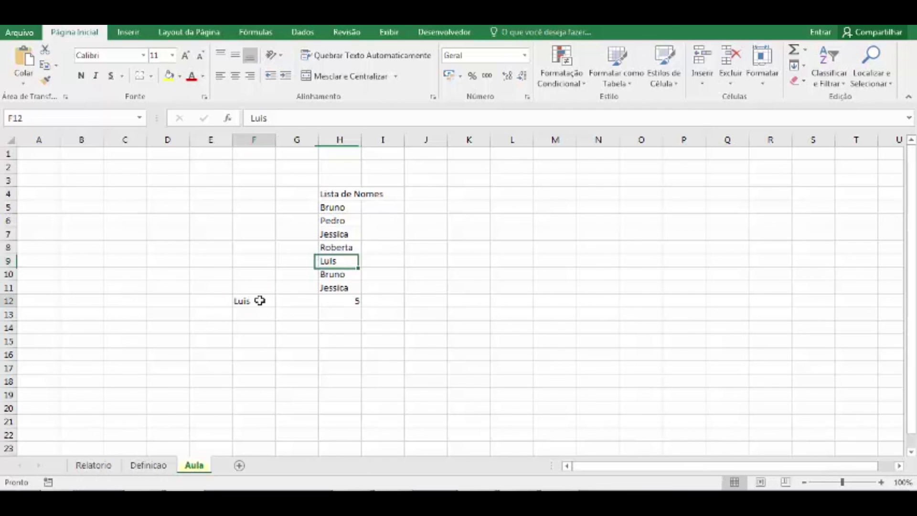
pyautogui.write('Brun')
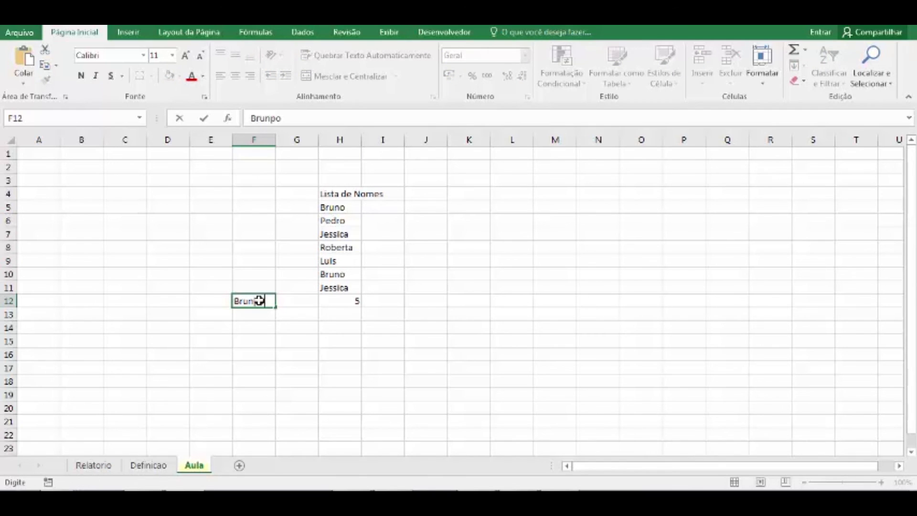
pyautogui.write('o')
pyautogui.press('Return')
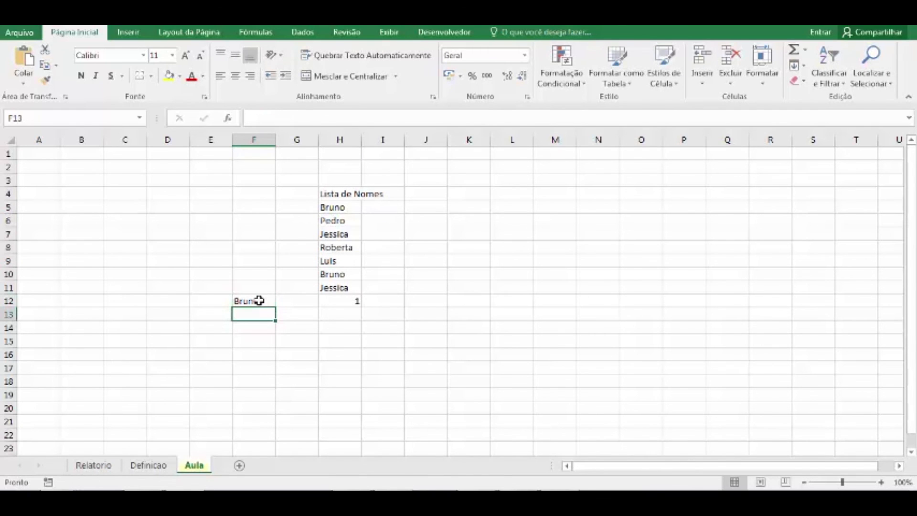
pyautogui.click(361, 303)
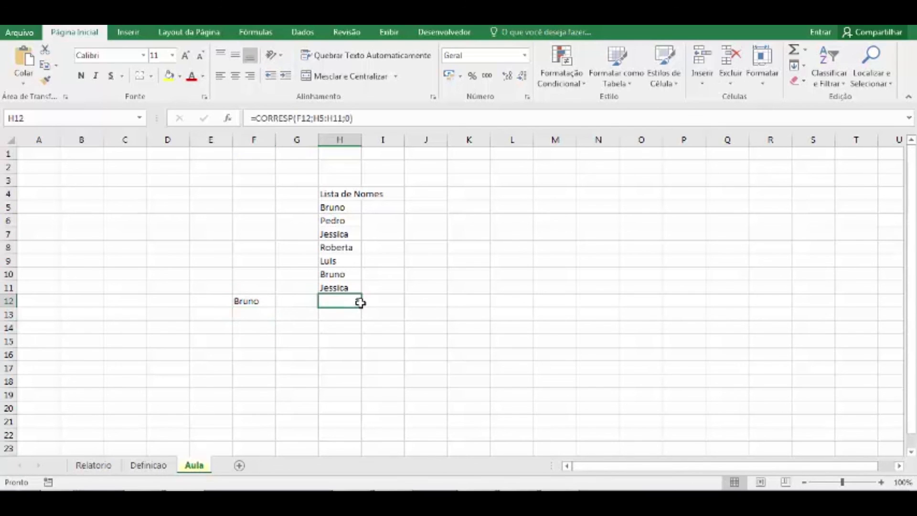
pyautogui.click(349, 207)
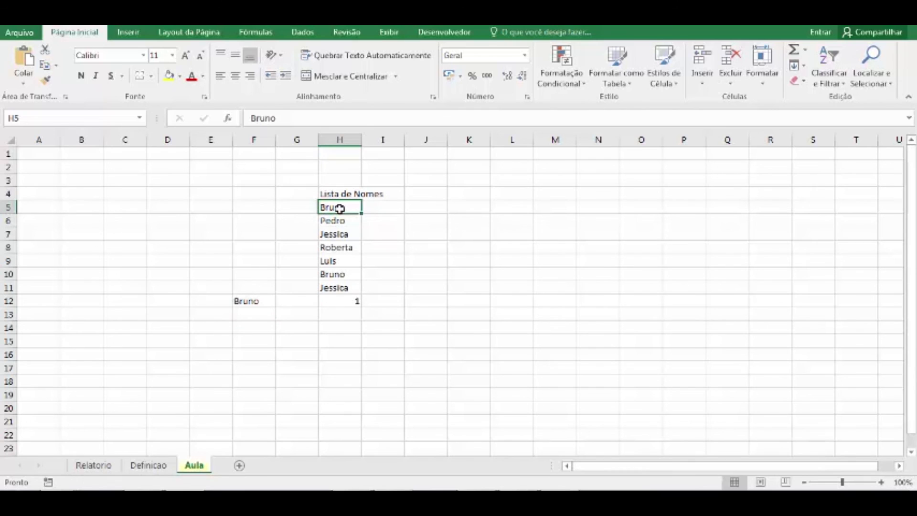
pyautogui.click(341, 275)
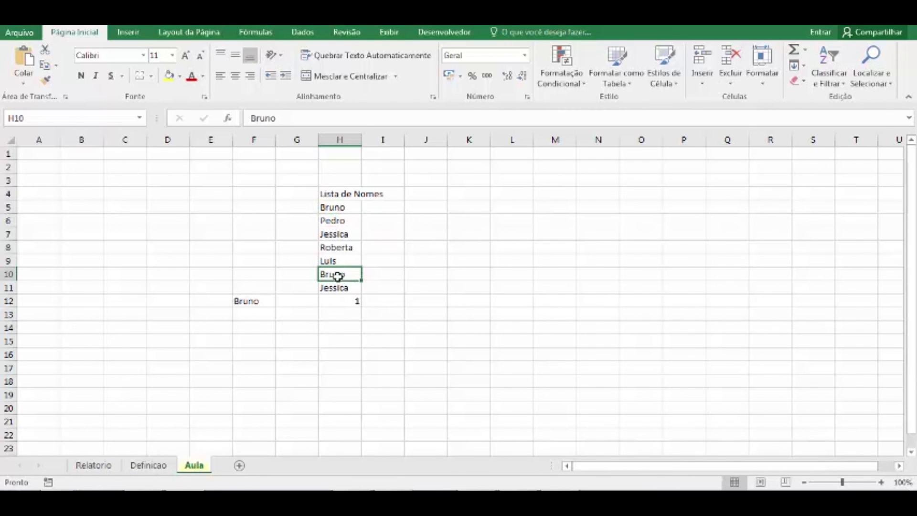